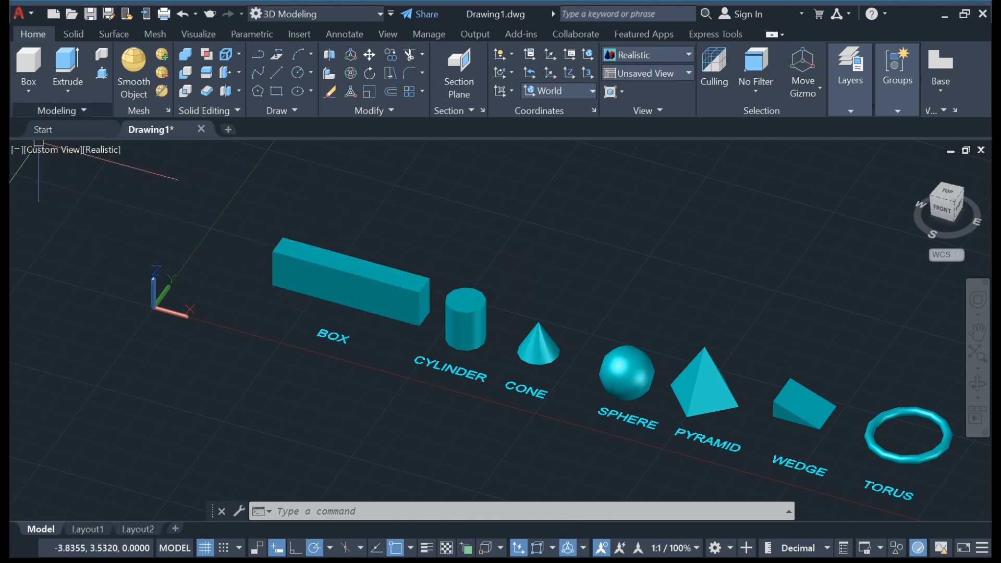
# Examine the labelled sample solids one after another, from the box and cylinder through to the wedge and torus.
pyautogui.scroll(5, 353, 325)
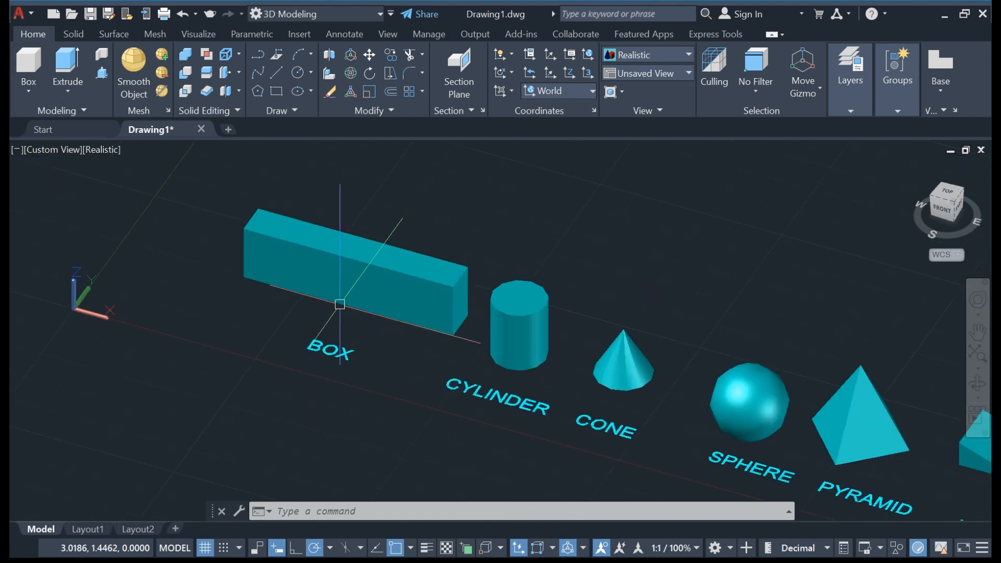
pyautogui.moveTo(633, 446); pyautogui.dragTo(250, 410, button='middle')
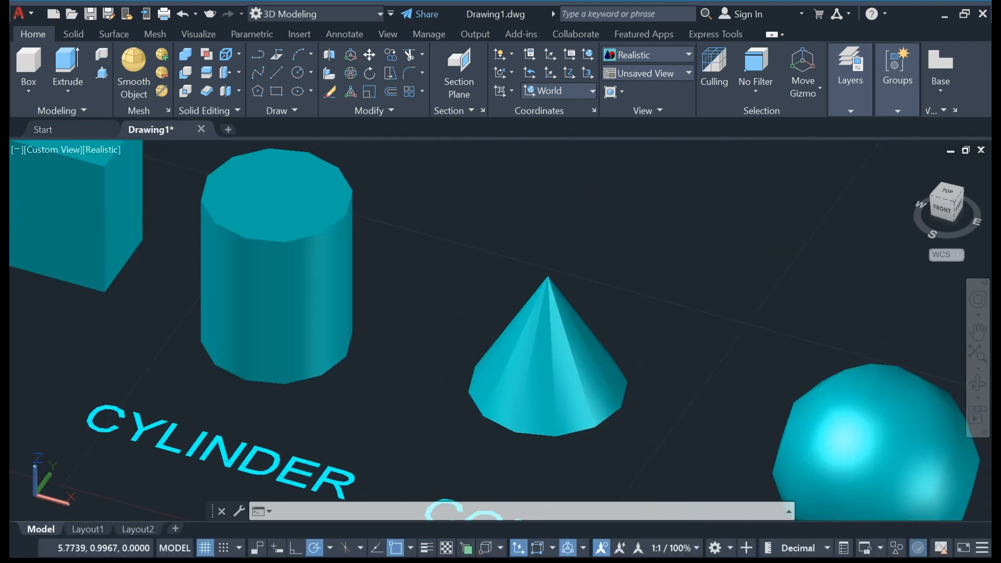
pyautogui.moveTo(519, 451); pyautogui.dragTo(413, 346, button='middle')
pyautogui.moveTo(926, 484); pyautogui.dragTo(478, 380, button='middle')
pyautogui.moveTo(669, 480); pyautogui.dragTo(314, 308, button='middle')
pyautogui.moveTo(748, 496); pyautogui.dragTo(577, 433, button='middle')
pyautogui.press('Escape')
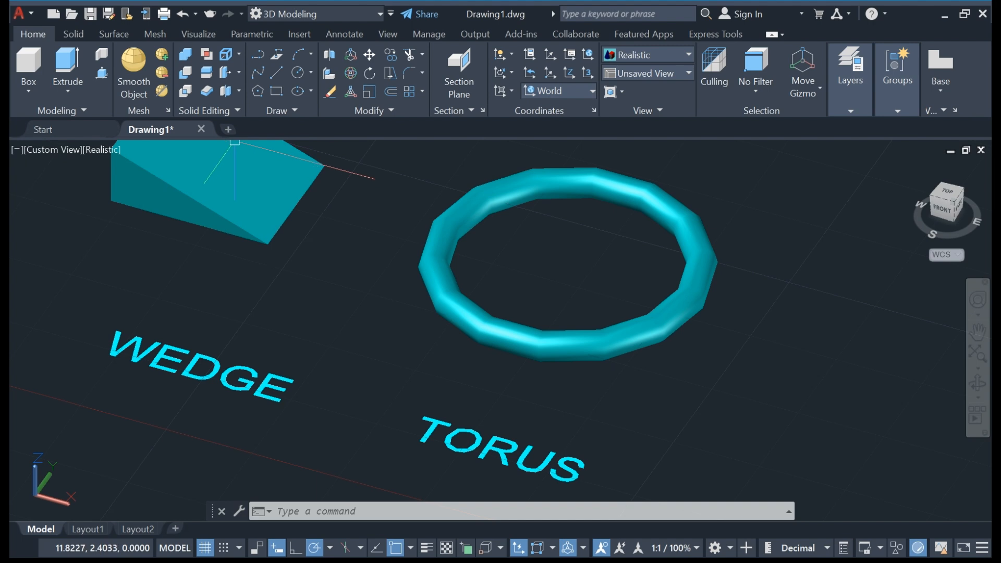
# Create a new drawing and switch its view to the SW Isometric home orientation.
pyautogui.click(227, 130)
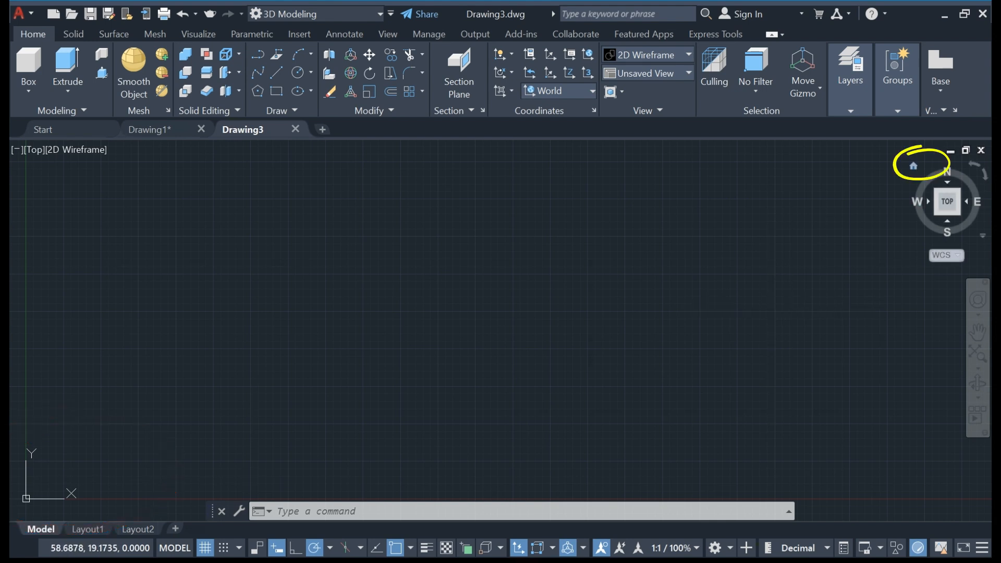
pyautogui.click(914, 166)
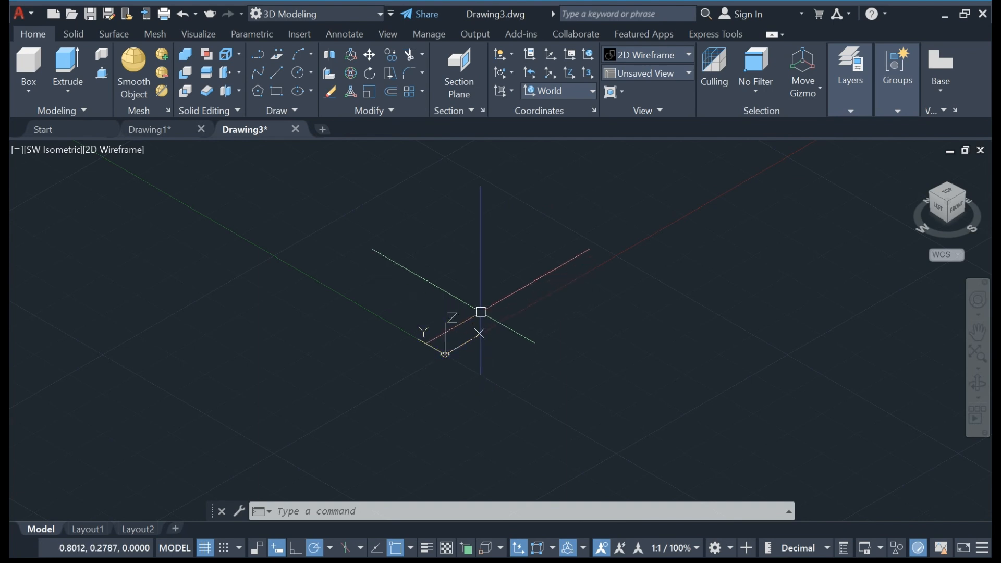
pyautogui.moveTo(482, 192); pyautogui.dragTo(351, 290, button='middle')
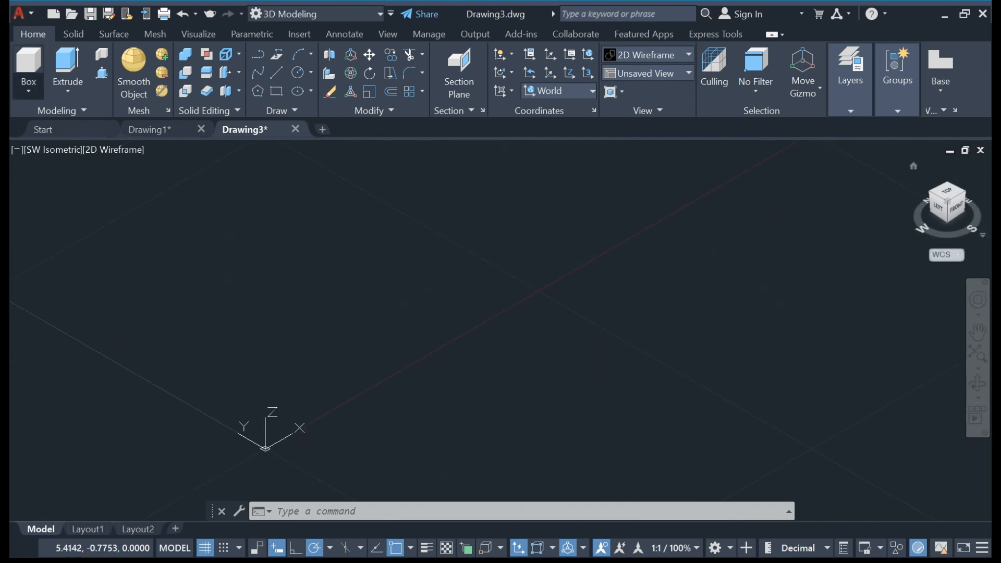
# Draw a solid box near the origin from two opposite base corners and a height, and display it in the Shaded visual style.
pyautogui.click(28, 68)
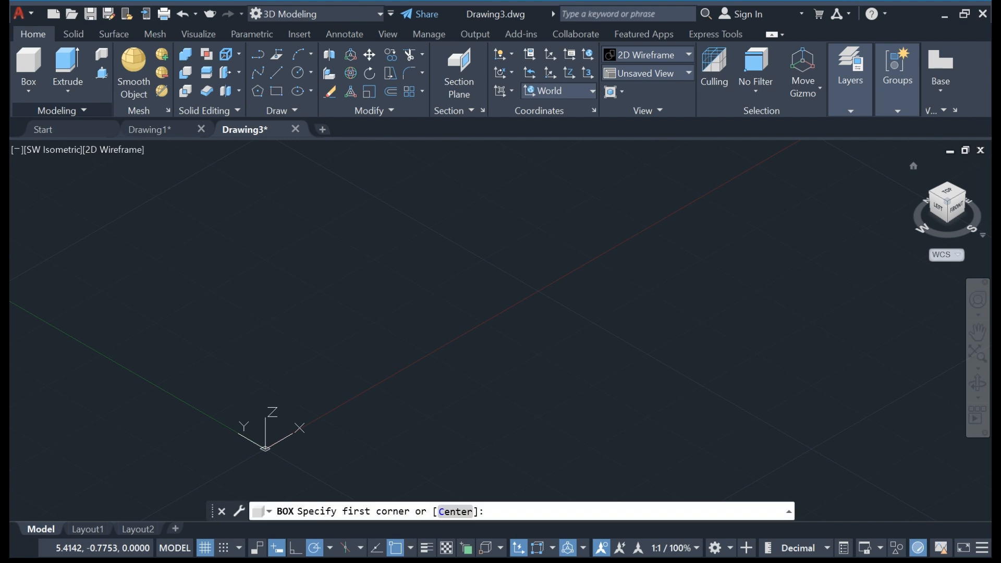
pyautogui.click(318, 386)
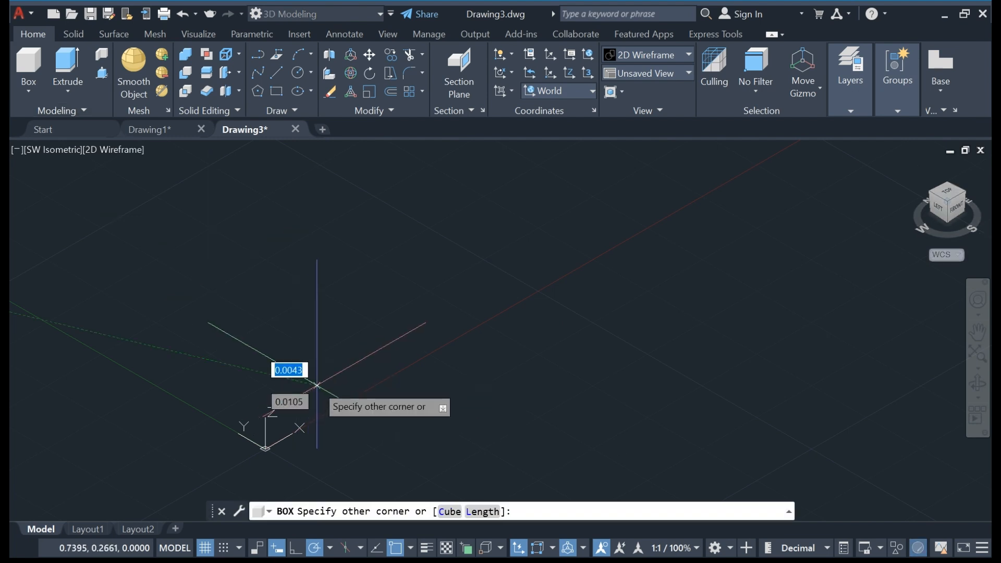
pyautogui.click(349, 224)
pyautogui.click(349, 153)
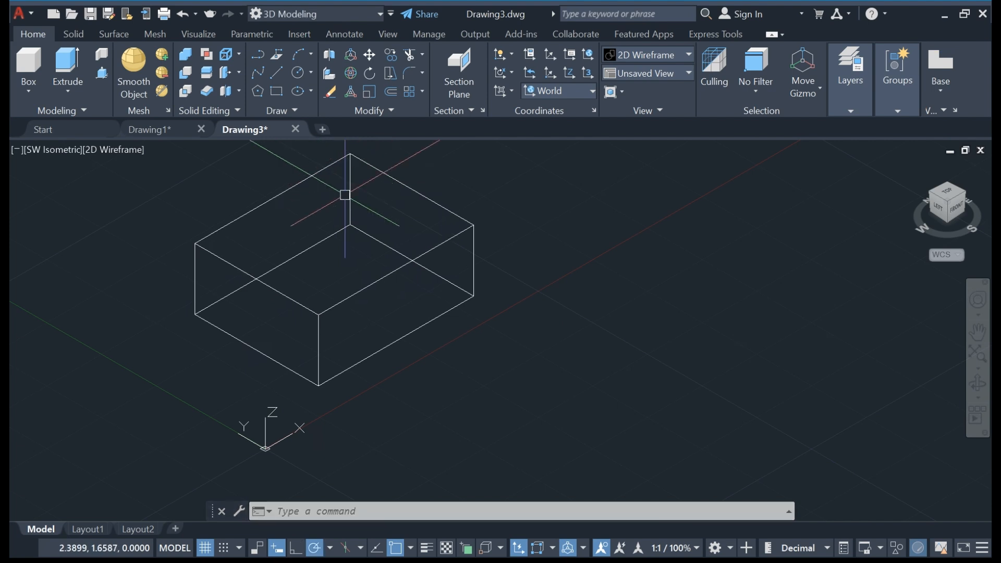
pyautogui.scroll(-2, 333, 213)
pyautogui.moveTo(333, 213); pyautogui.dragTo(265, 285, button='middle')
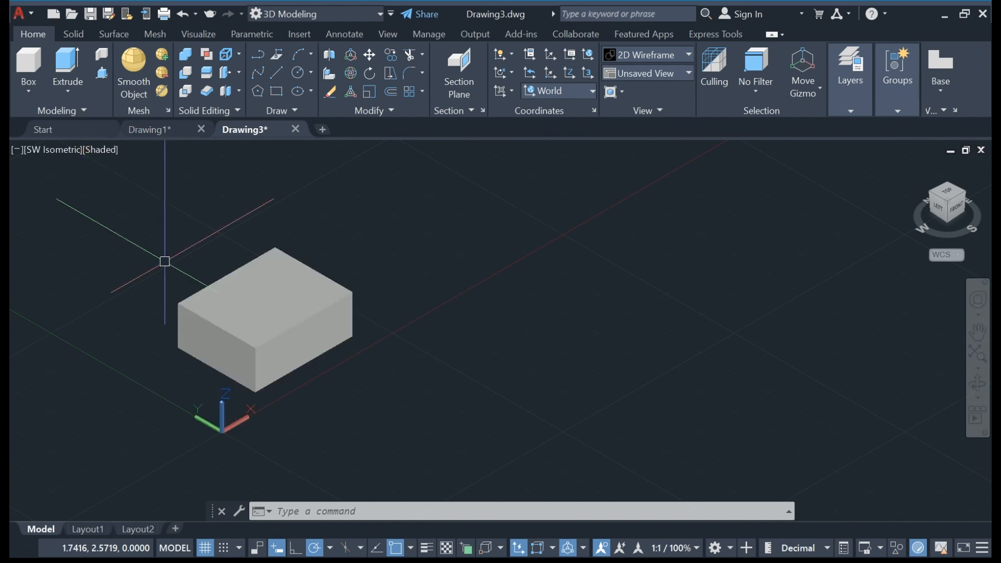
# Create a solid cylinder behind the box with a base radius of 2 and a height of about 3.67.
pyautogui.moveTo(277, 310); pyautogui.dragTo(240, 314, button='middle')
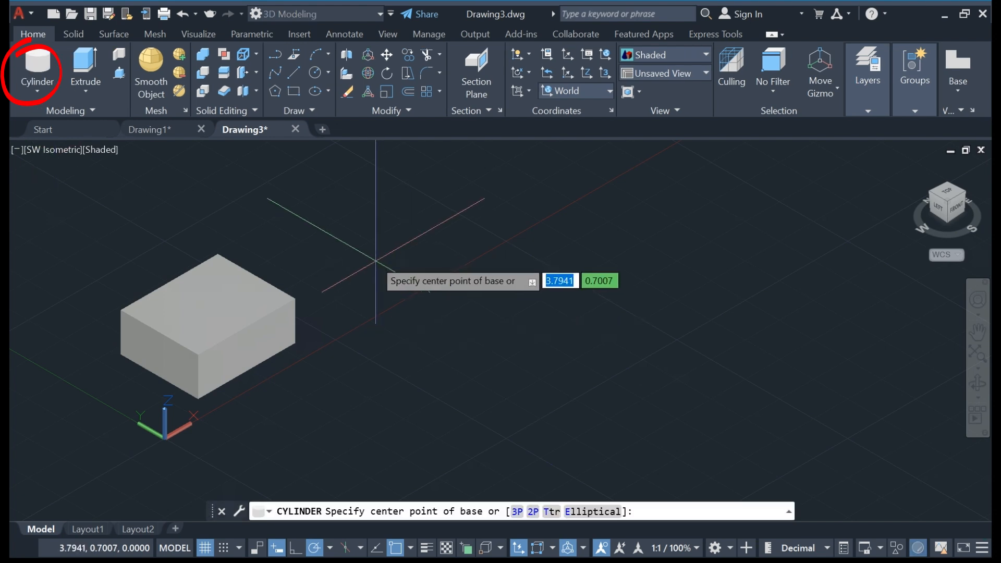
pyautogui.moveTo(350, 336); pyautogui.dragTo(327, 398, button='middle')
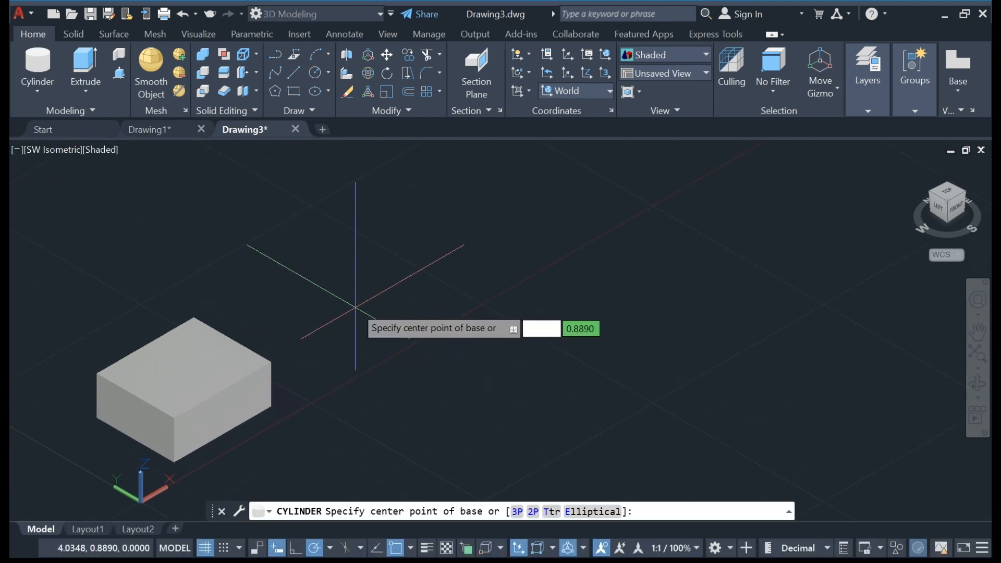
pyautogui.click(346, 290)
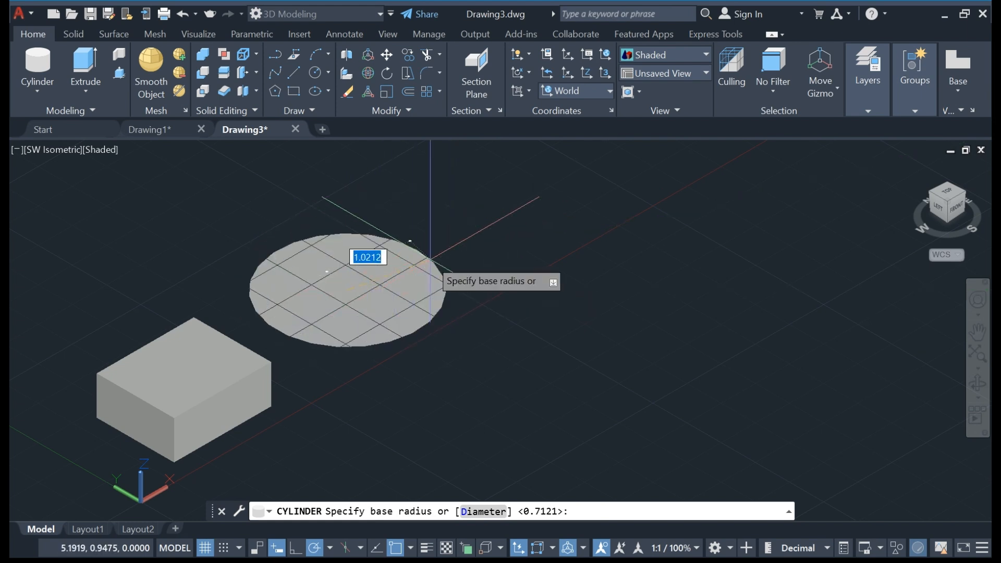
pyautogui.press('Return')
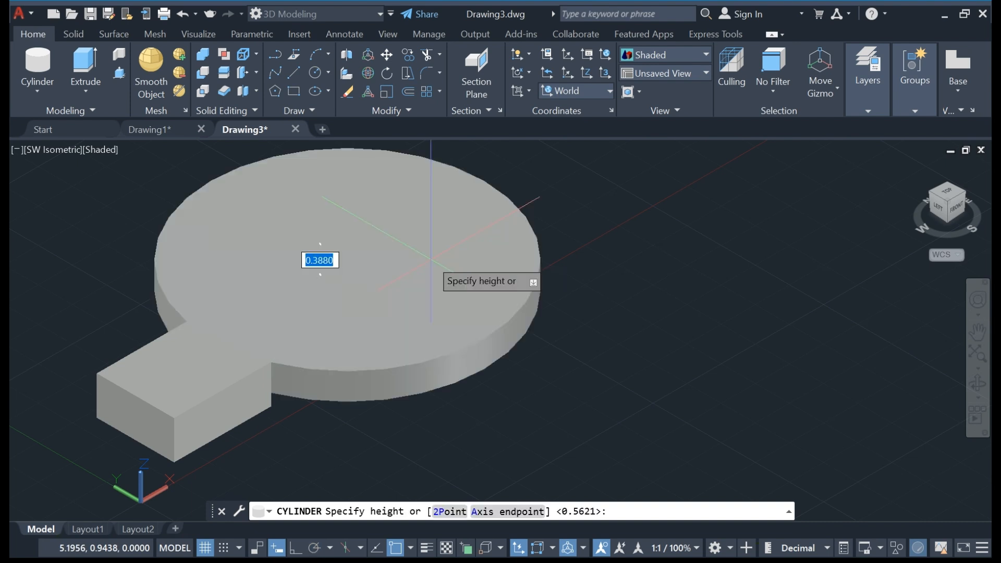
pyautogui.moveTo(405, 212); pyautogui.dragTo(408, 395, button='middle')
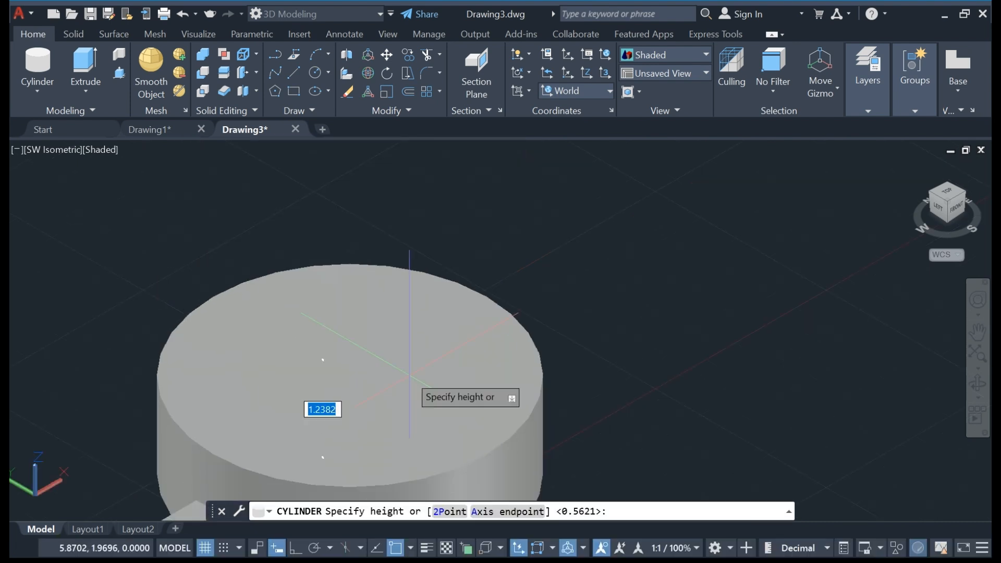
pyautogui.scroll(-4, 391, 219)
pyautogui.click(391, 212)
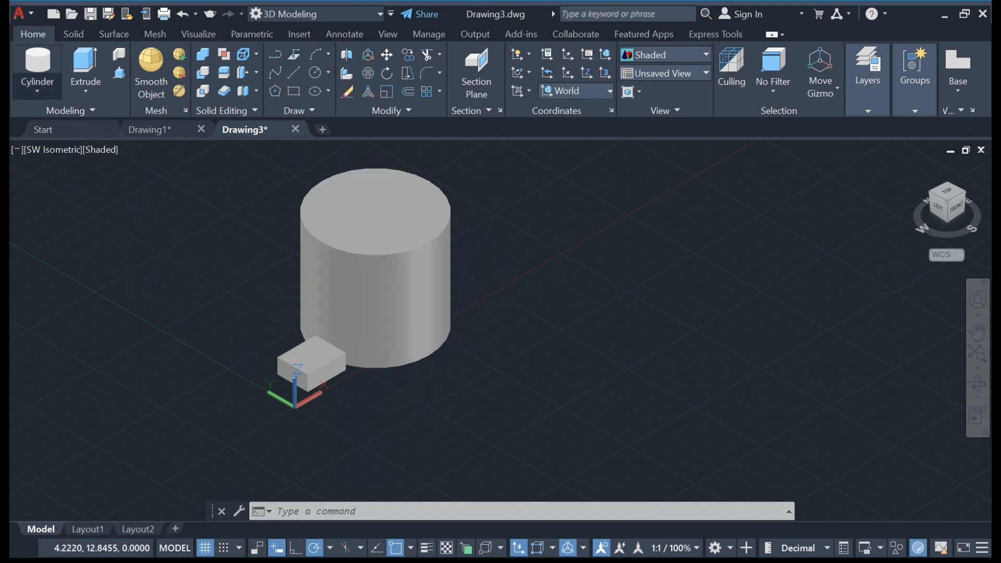
# Create a downward-pointing cone in front of the cylinder with a base diameter of 4 and a height of about 3.43.
pyautogui.click(47, 171)
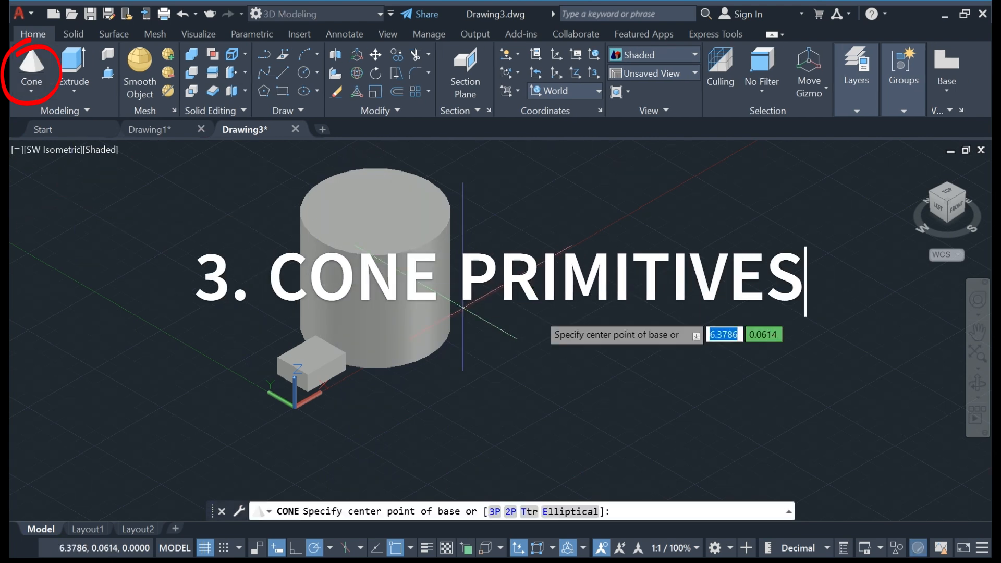
pyautogui.moveTo(487, 342); pyautogui.dragTo(388, 229, button='middle')
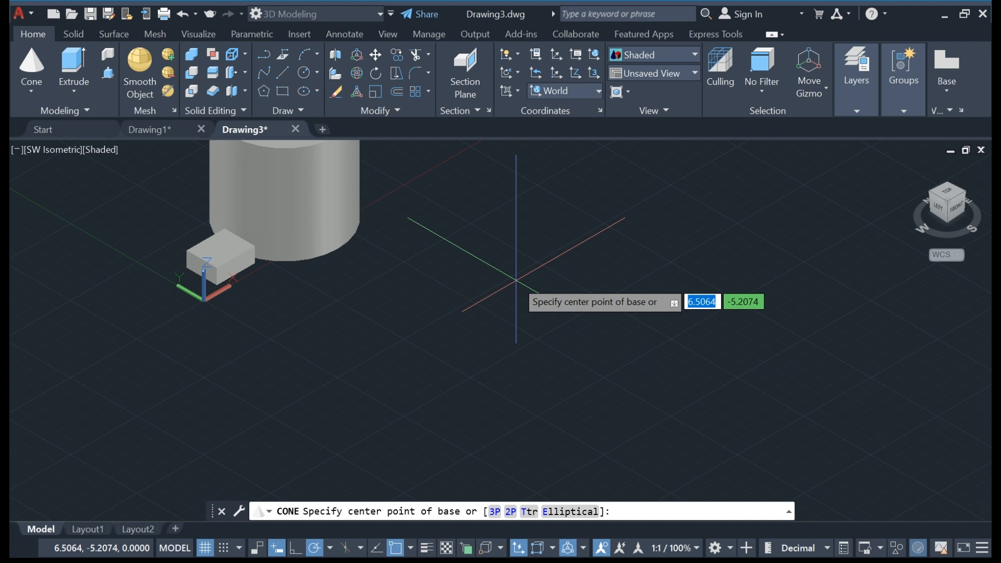
pyautogui.click(516, 279)
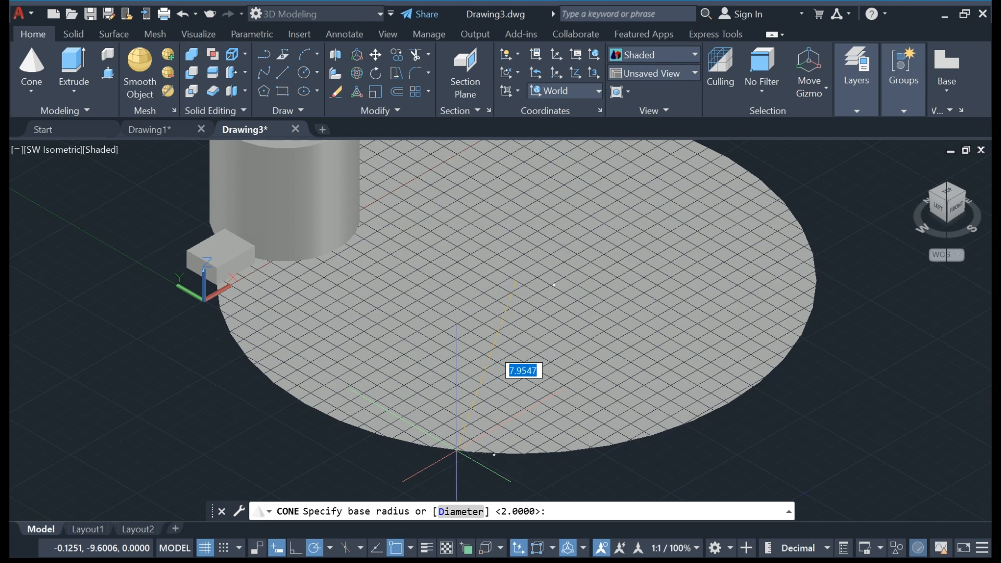
pyautogui.press('d')
pyautogui.press('Return')
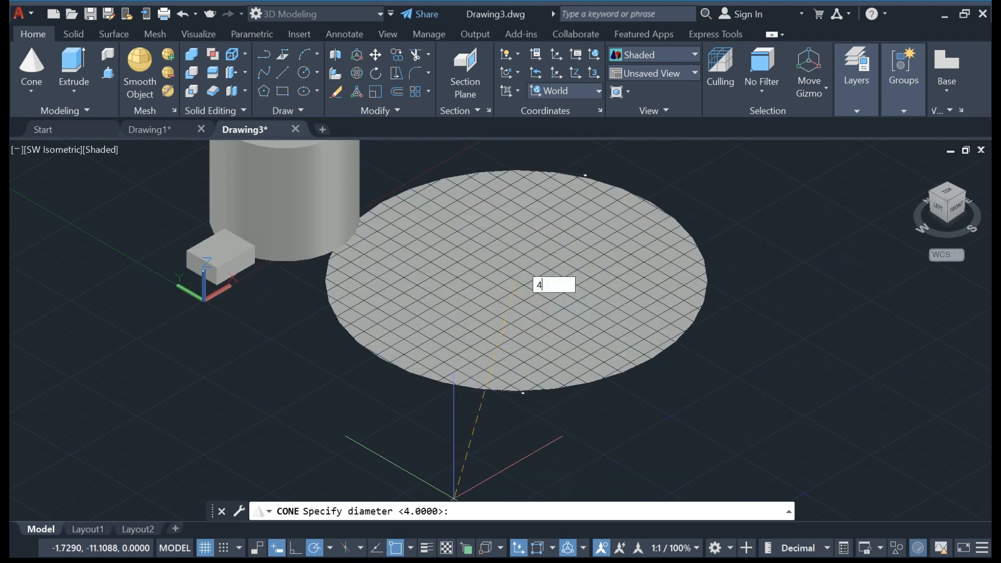
pyautogui.write('4')
pyautogui.press('Return')
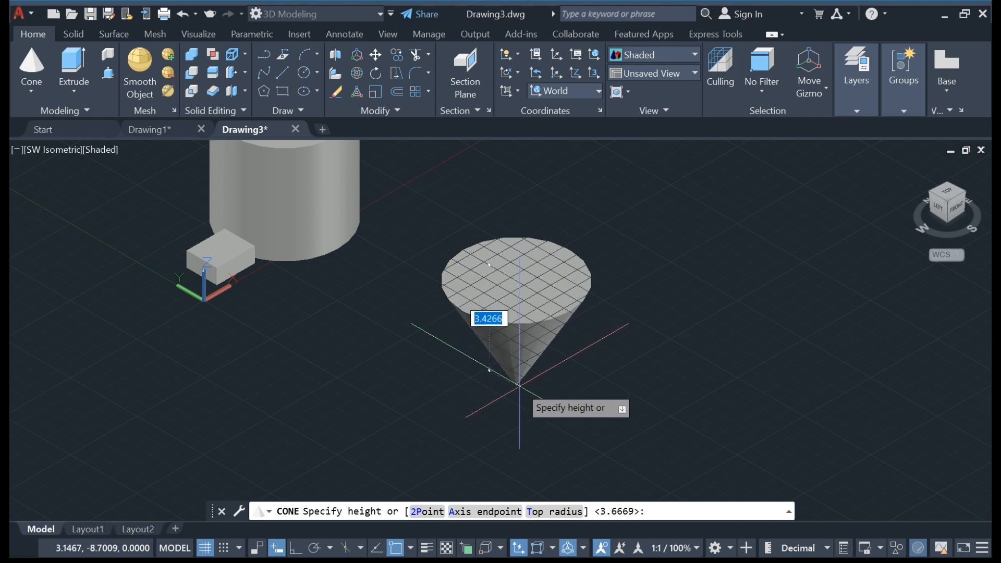
pyautogui.click(519, 385)
pyautogui.scroll(-3, 393, 408)
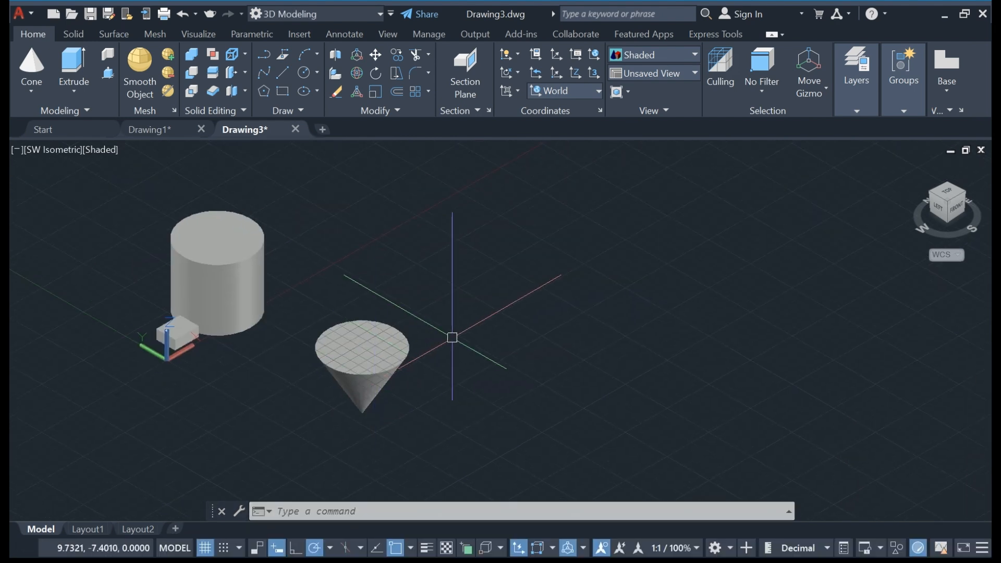
# Create a truncated cone beside the first, with base radius about 1.97, a much wider top radius and a downward height of about 5.39.
pyautogui.press('Return')
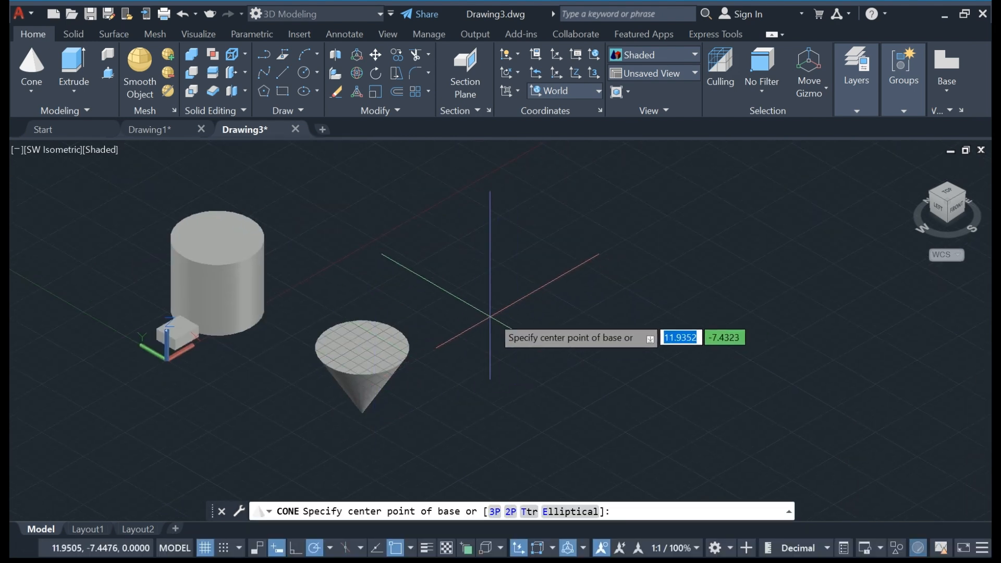
pyautogui.click(493, 321)
pyautogui.click(540, 321)
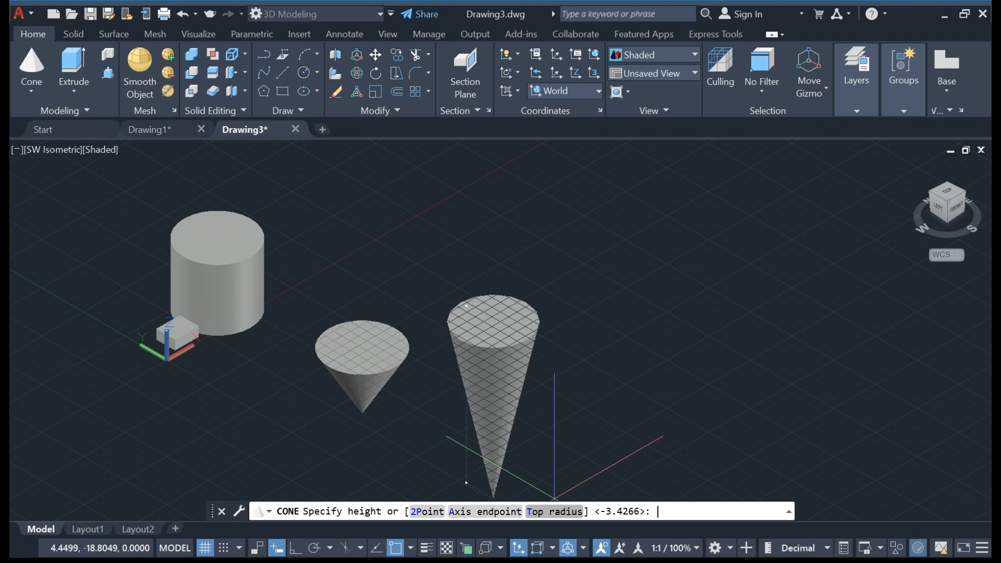
pyautogui.click(554, 511)
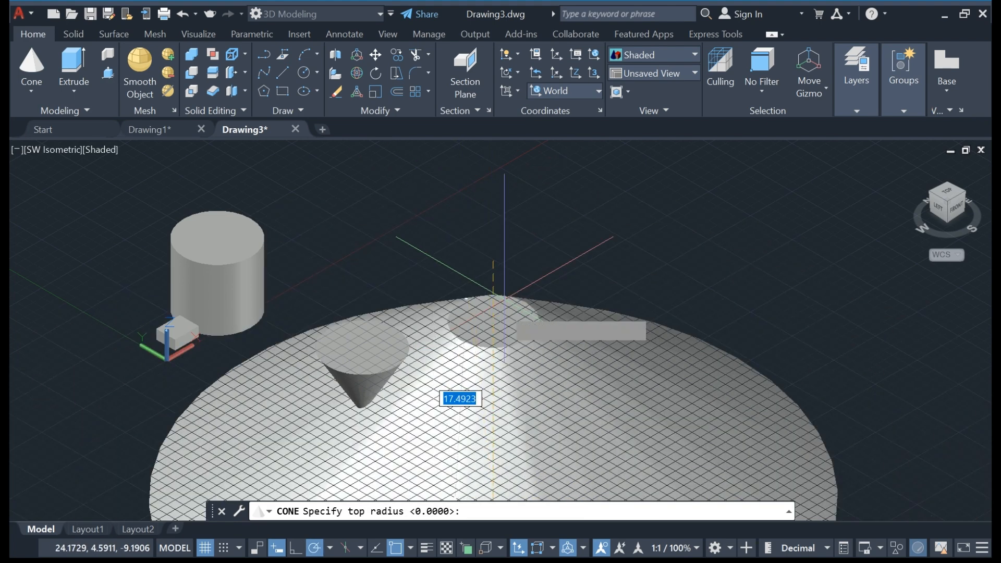
pyautogui.moveTo(496, 361); pyautogui.dragTo(427, 225, button='middle')
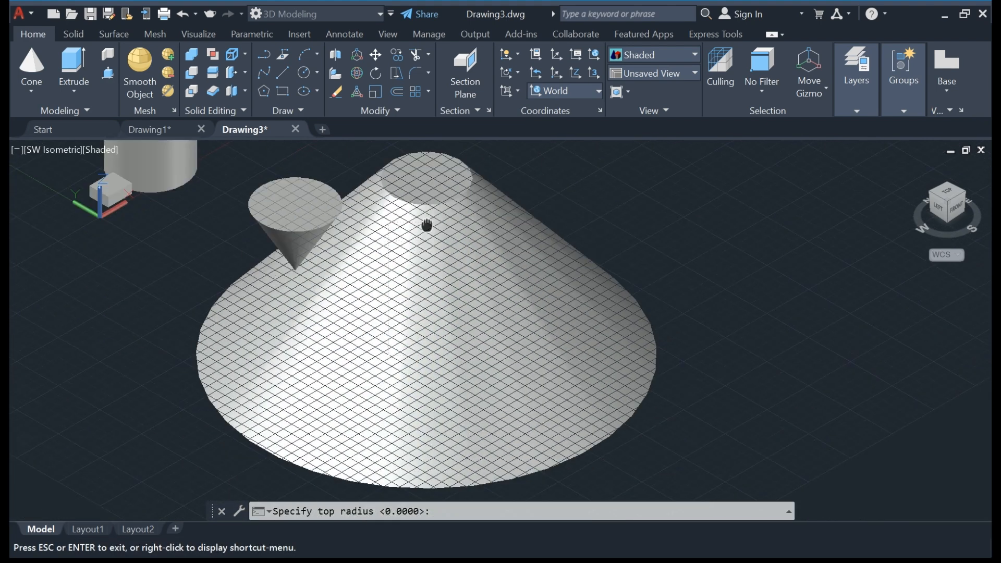
pyautogui.click(437, 259)
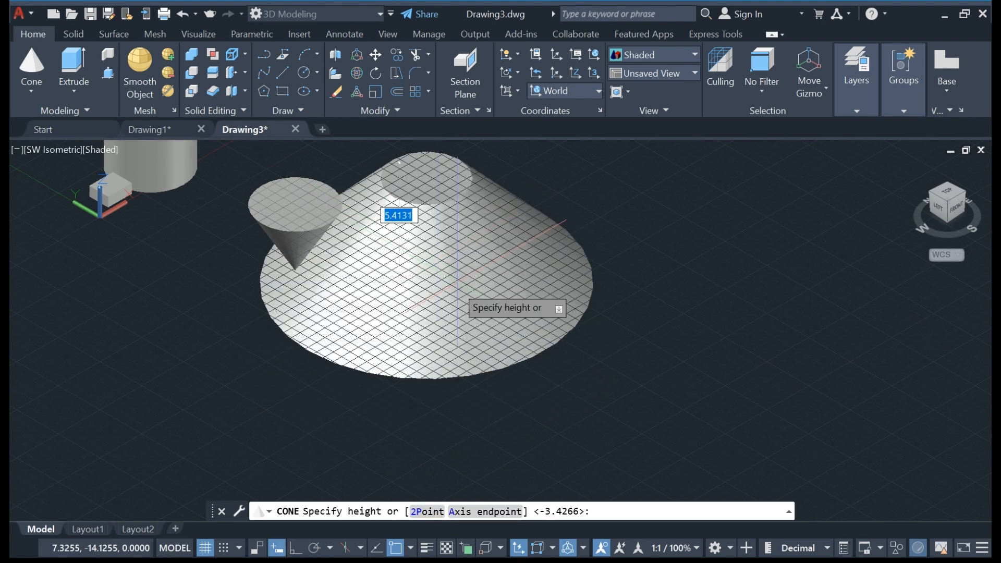
pyautogui.click(458, 282)
# Create a solid sphere with a radius of about 5.71 in the empty area behind the truncated cone.
pyautogui.scroll(-2, 460, 305)
pyautogui.moveTo(432, 318); pyautogui.dragTo(366, 357, button='middle')
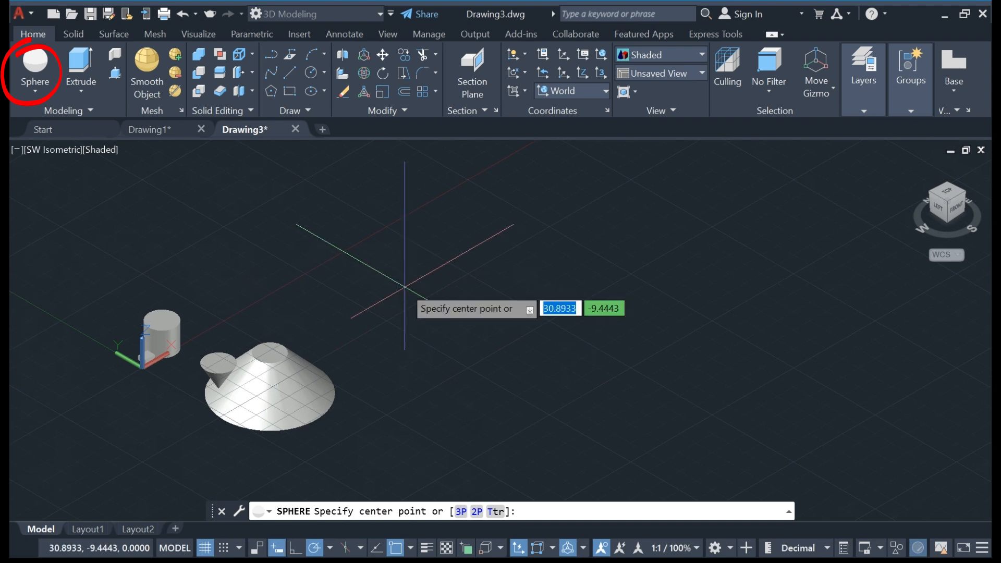
pyautogui.click(402, 284)
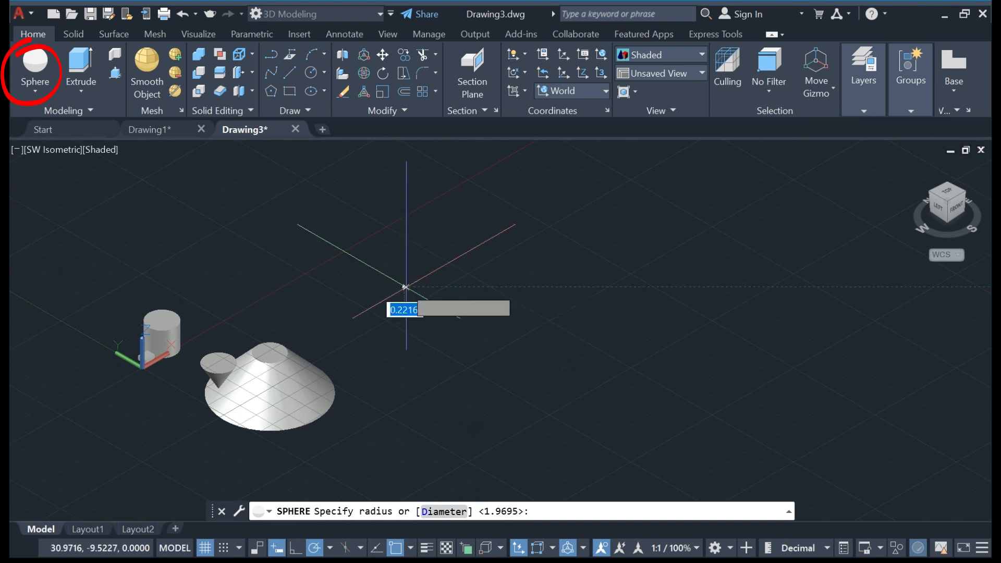
pyautogui.click(457, 286)
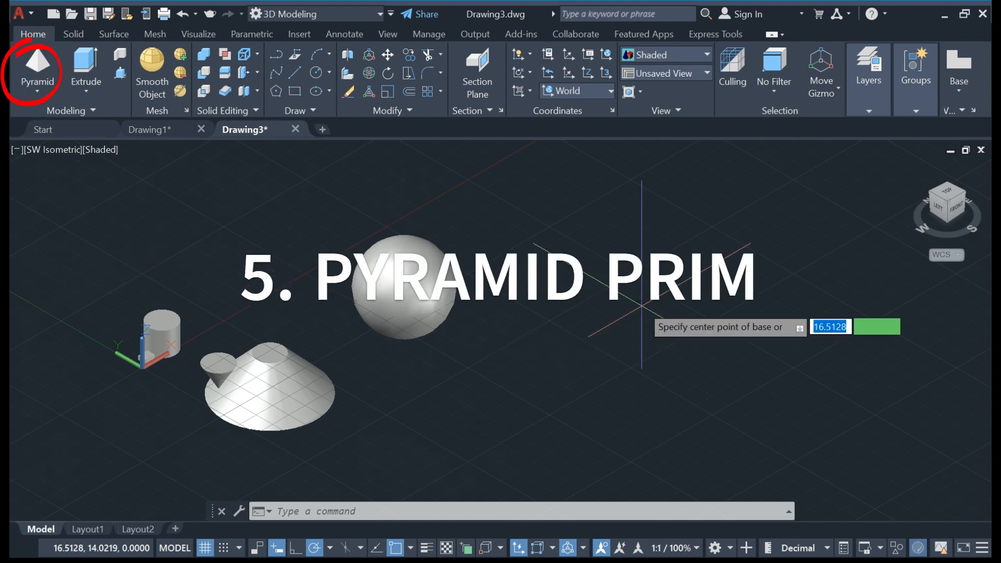
# Create a four-sided pyramid in the empty area beyond the sphere, picking its base centre, base radius and upward height freehand.
pyautogui.scroll(-3, 573, 380)
pyautogui.scroll(2, 573, 380)
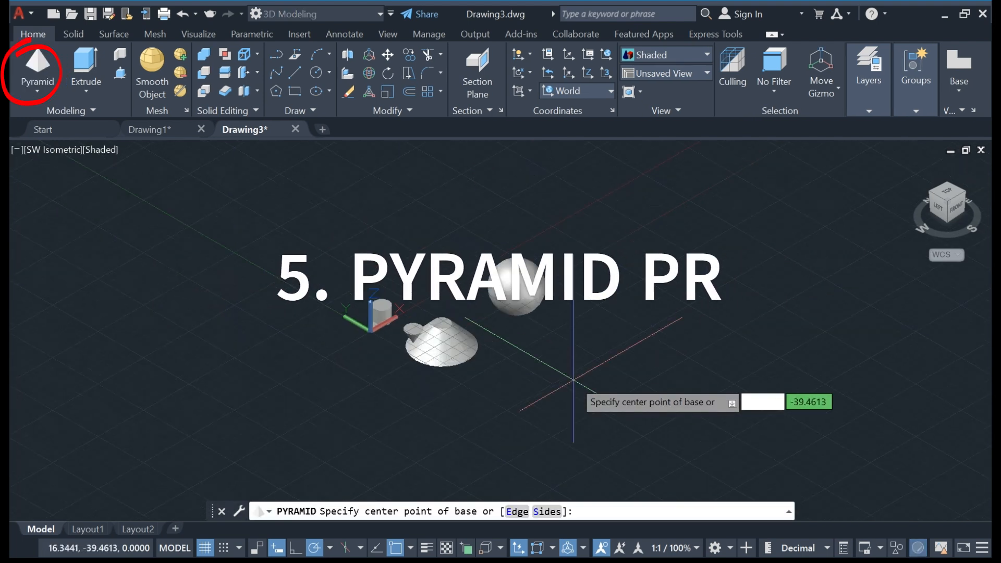
pyautogui.moveTo(573, 380); pyautogui.dragTo(243, 385, button='middle')
pyautogui.click(396, 324)
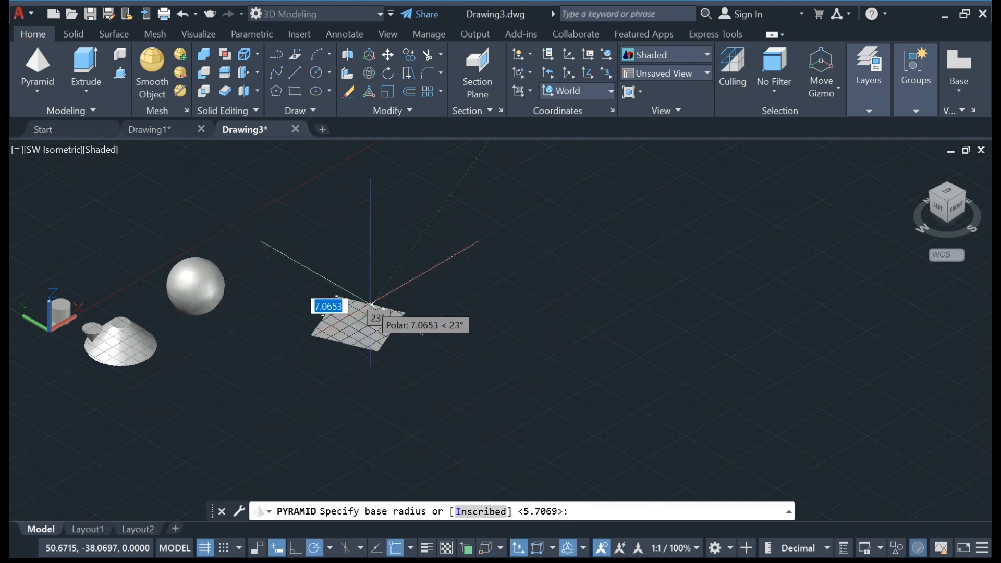
pyautogui.click(365, 307)
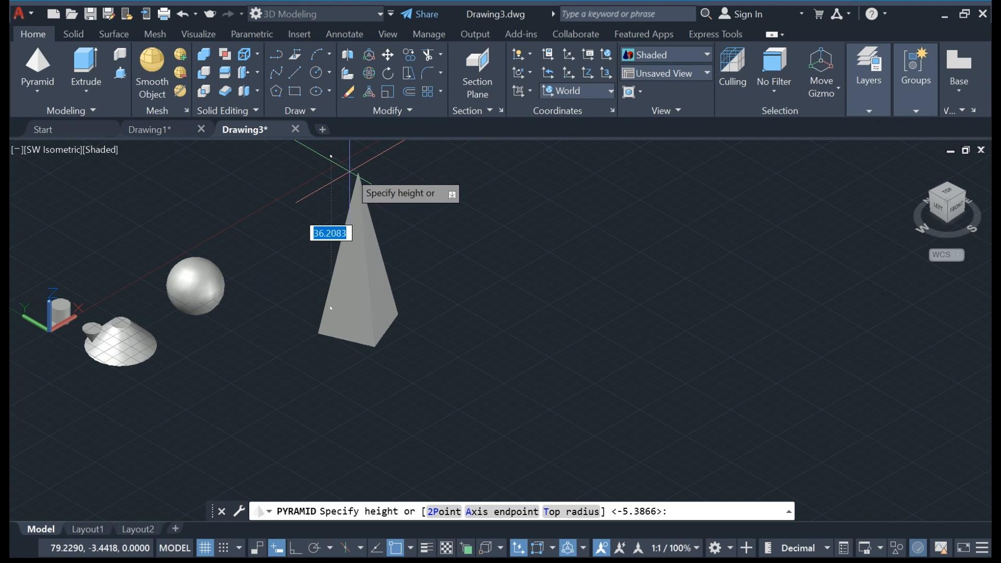
pyautogui.scroll(2, 353, 249)
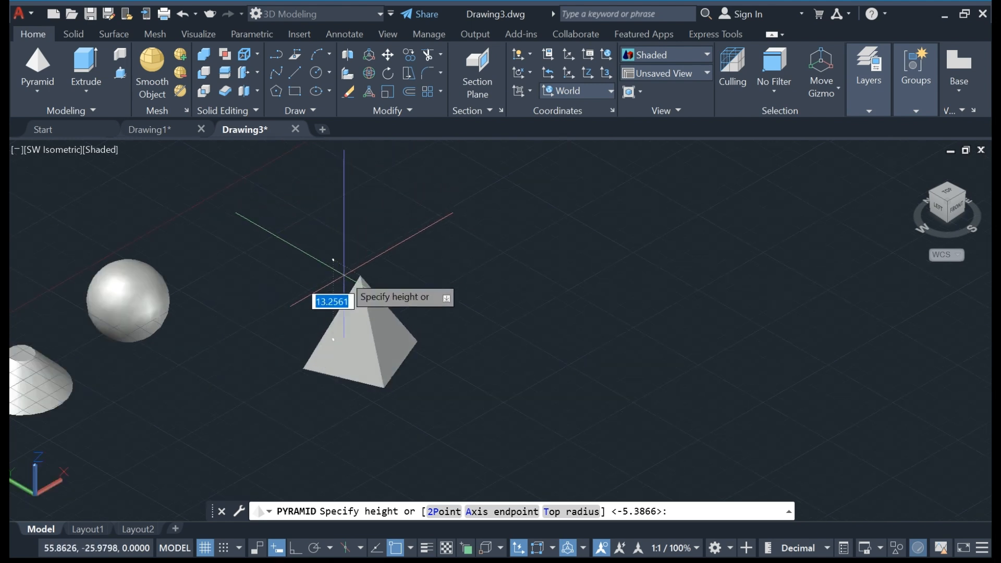
pyautogui.click(380, 318)
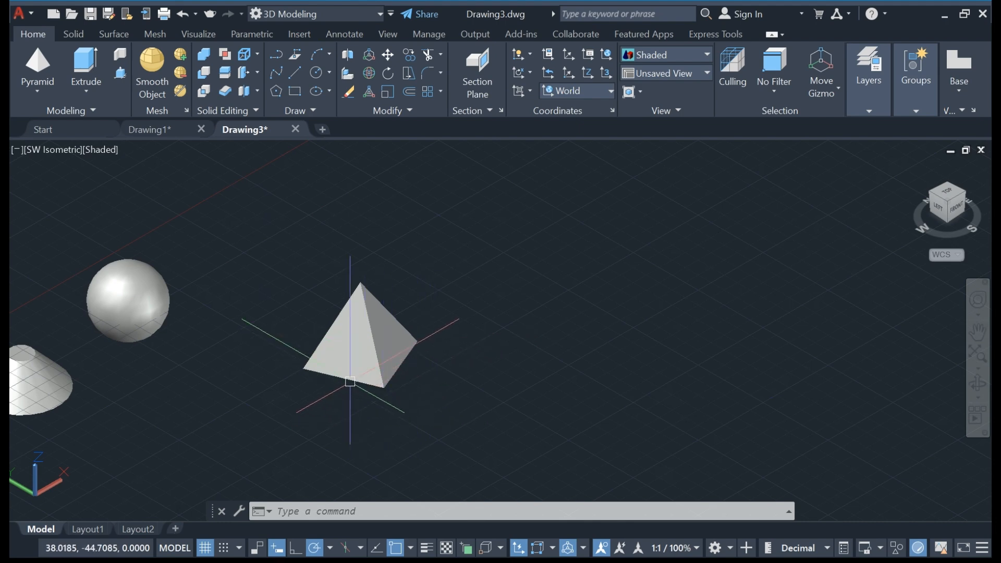
# Create a solid wedge in the empty area beyond the sphere and pyramid, picking its rectangular base corners and a tall upward height freehand.
pyautogui.keyDown('shift'); pyautogui.moveTo(318, 378); pyautogui.dragTo(224, 365, button='middle'); pyautogui.keyUp('shift')
pyautogui.keyDown('shift'); pyautogui.moveTo(337, 388); pyautogui.dragTo(298, 359, button='middle'); pyautogui.keyUp('shift')
pyautogui.keyDown('shift'); pyautogui.moveTo(399, 373); pyautogui.dragTo(418, 359, button='middle'); pyautogui.keyUp('shift')
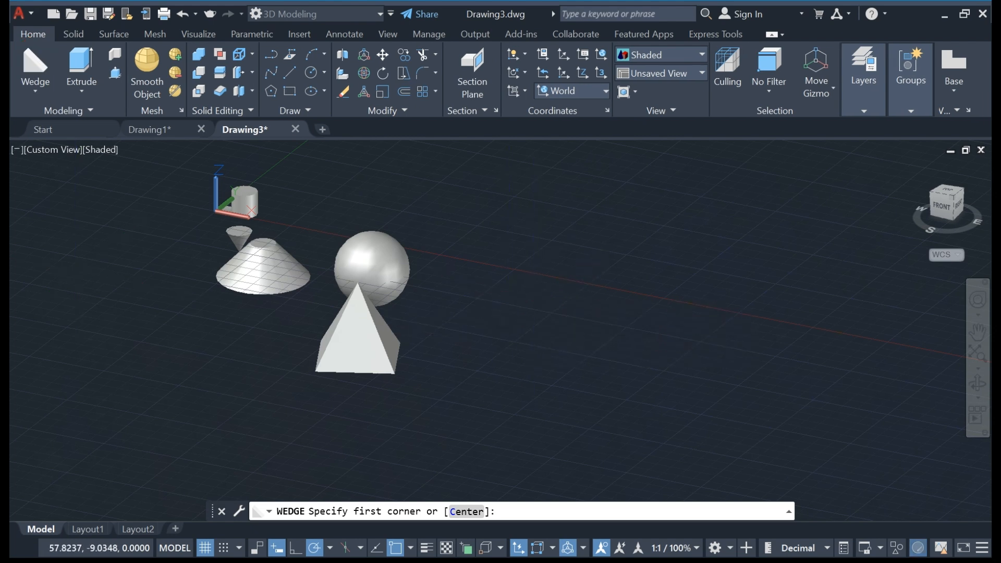
pyautogui.click(532, 310)
pyautogui.click(598, 329)
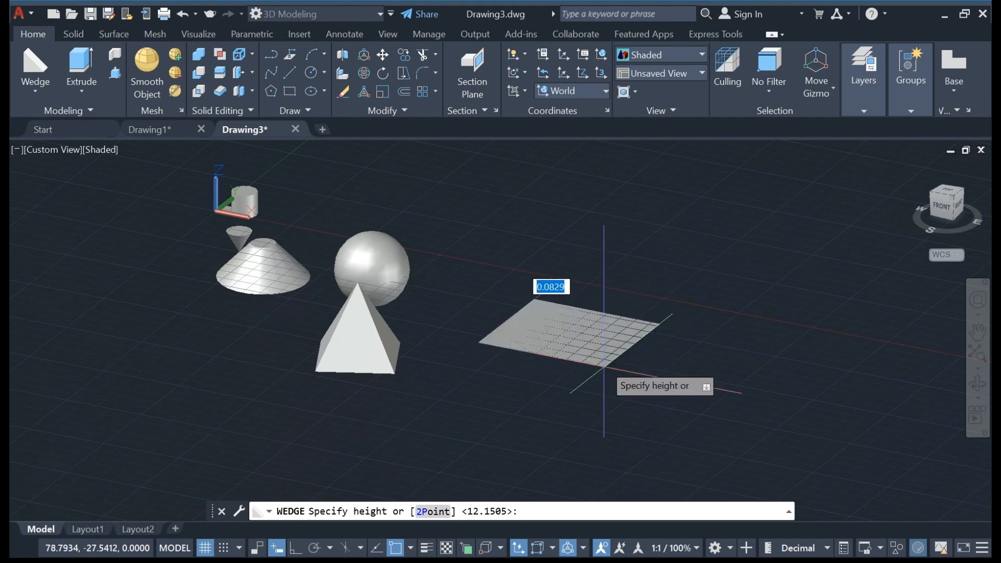
pyautogui.click(548, 245)
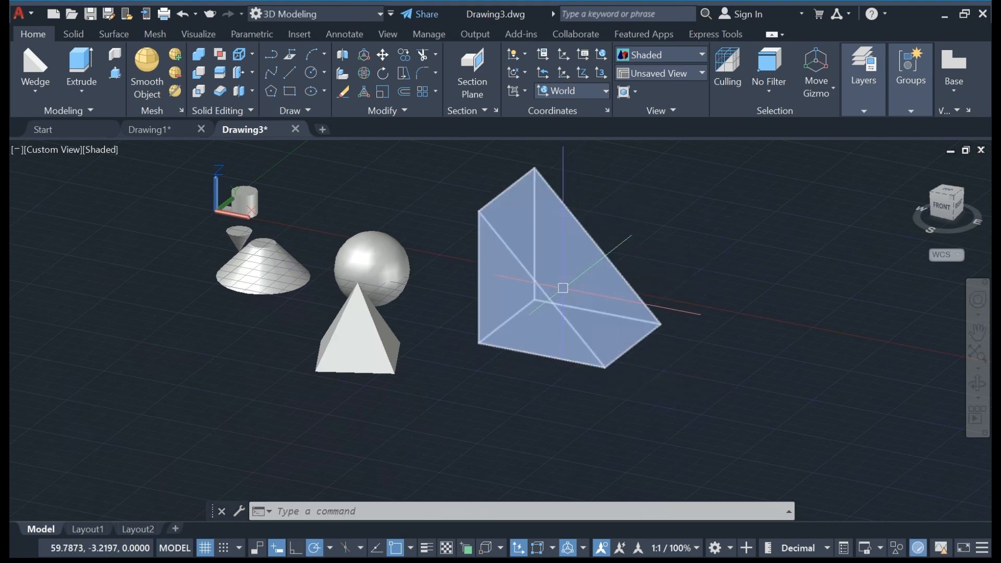
# Create a large solid torus in the empty area beyond the wedge, with a freehand ring radius and a tube radius of about 24.
pyautogui.scroll(-1, 555, 293)
pyautogui.moveTo(531, 297); pyautogui.dragTo(441, 335, button='middle')
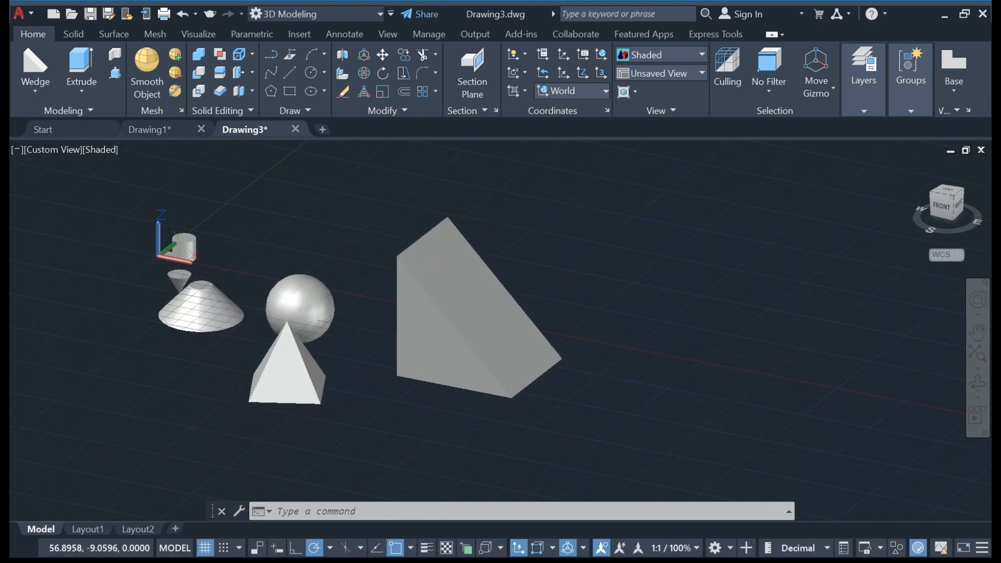
pyautogui.keyDown('shift'); pyautogui.moveTo(501, 360); pyautogui.dragTo(450, 371, button='middle'); pyautogui.keyUp('shift')
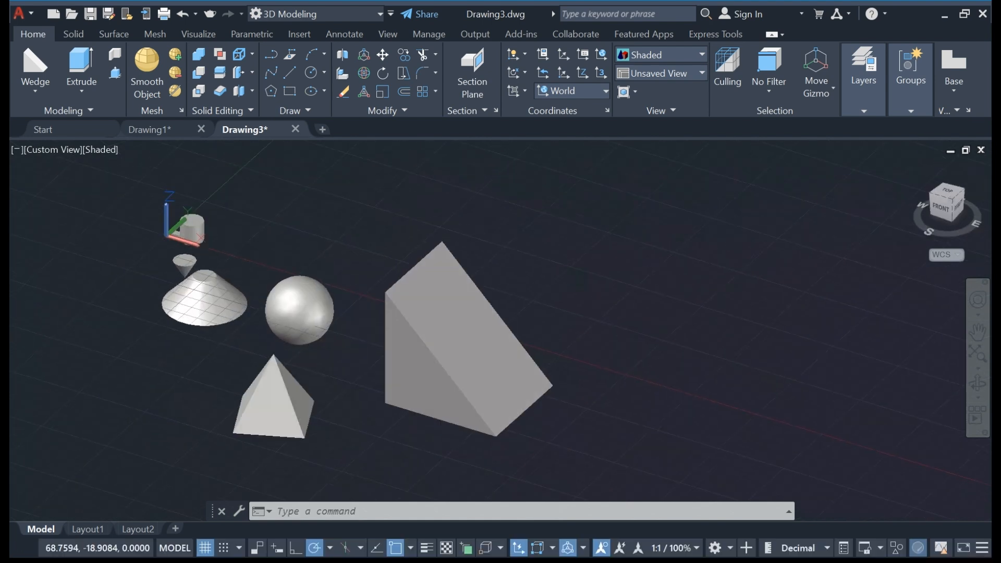
pyautogui.scroll(-4, 450, 371)
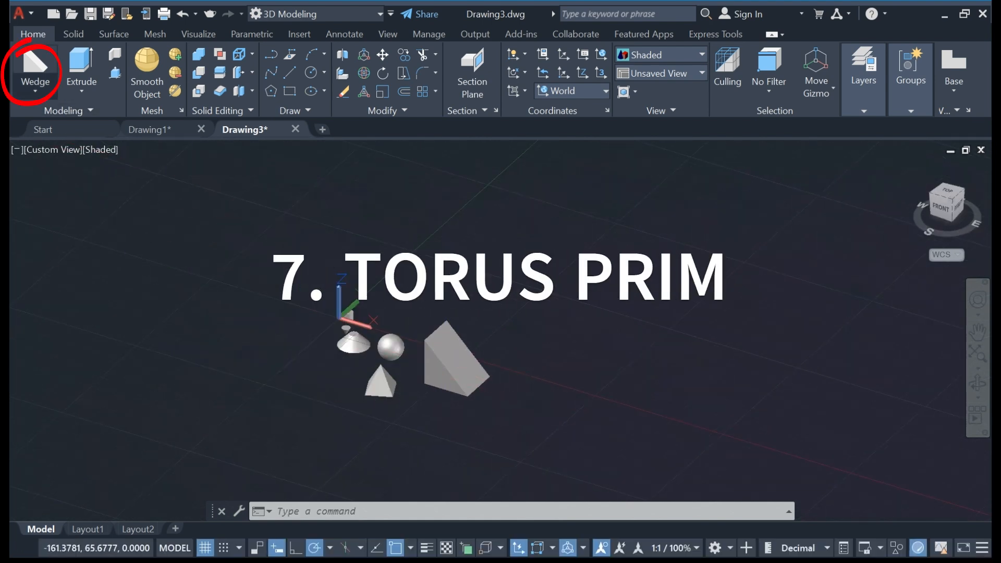
pyautogui.click(31, 68)
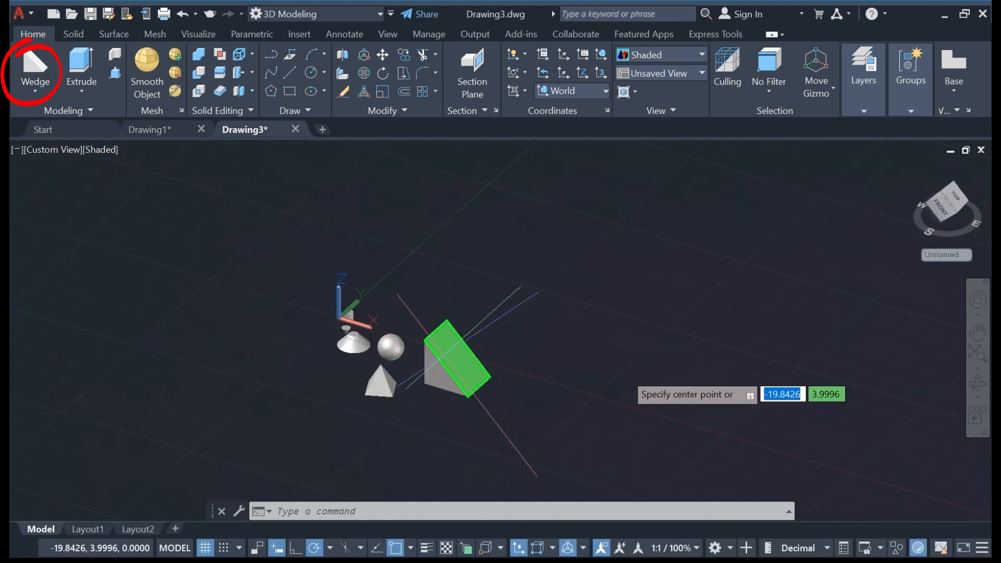
pyautogui.moveTo(516, 345); pyautogui.dragTo(214, 351, button='middle')
pyautogui.click(397, 302)
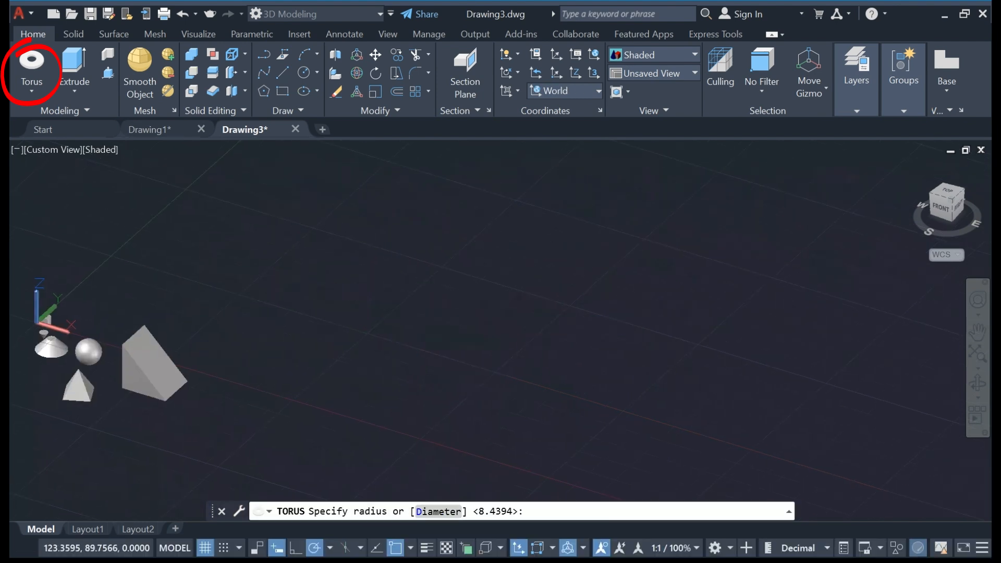
pyautogui.click(624, 301)
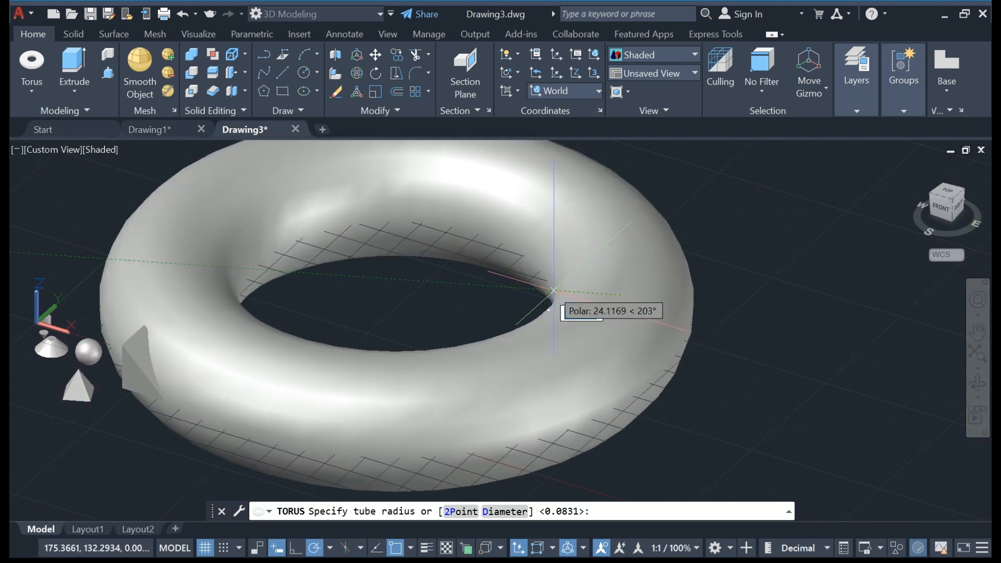
pyautogui.click(549, 290)
pyautogui.scroll(-5, 551, 292)
pyautogui.scroll(3, 552, 295)
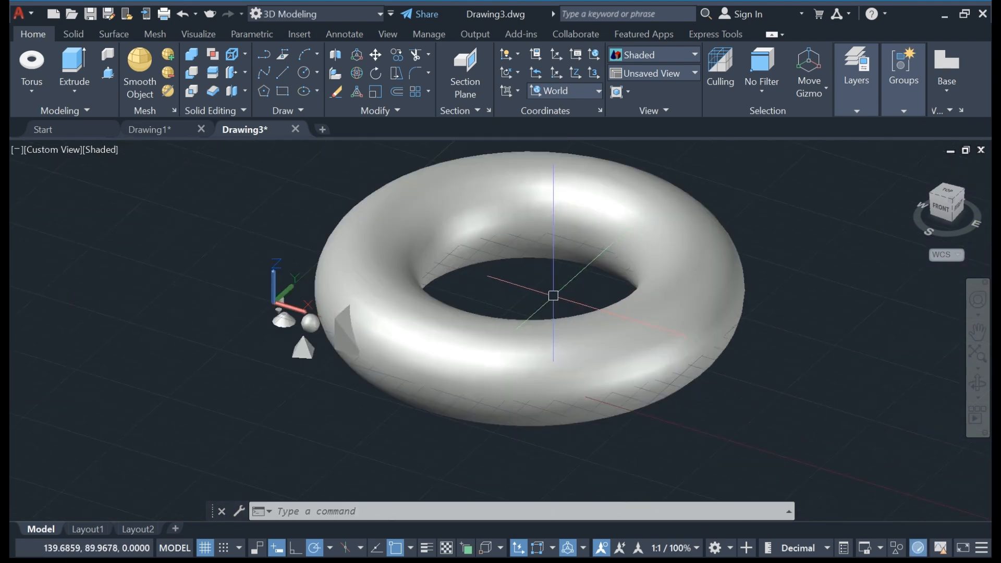
pyautogui.moveTo(552, 295); pyautogui.dragTo(545, 328, button='middle')
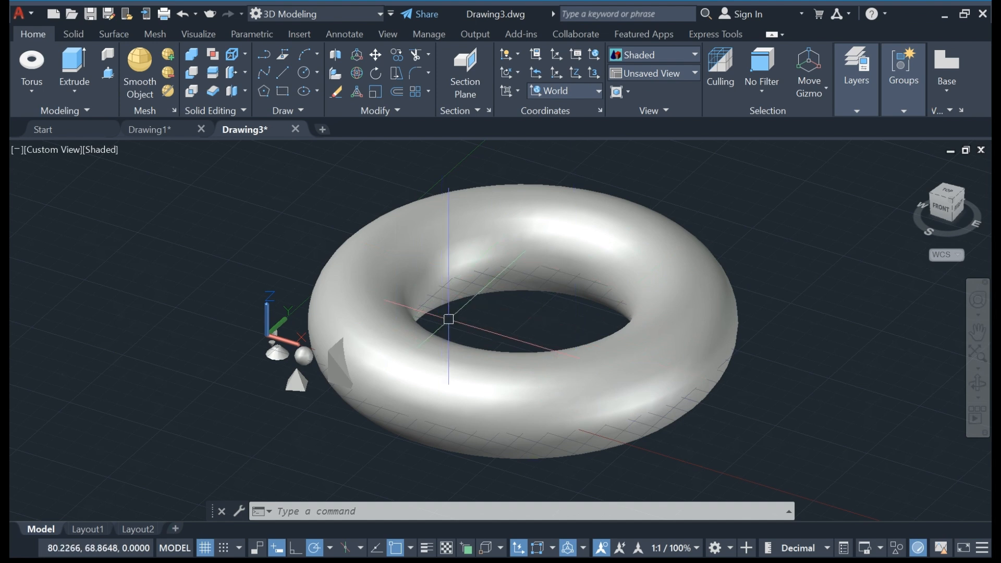
pyautogui.scroll(-6, 448, 319)
pyautogui.scroll(3, 380, 313)
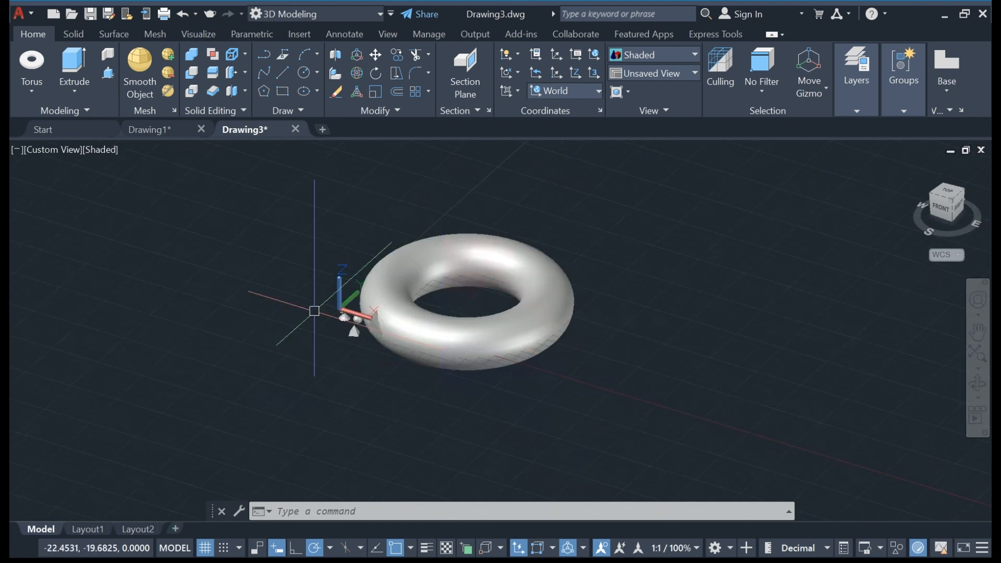